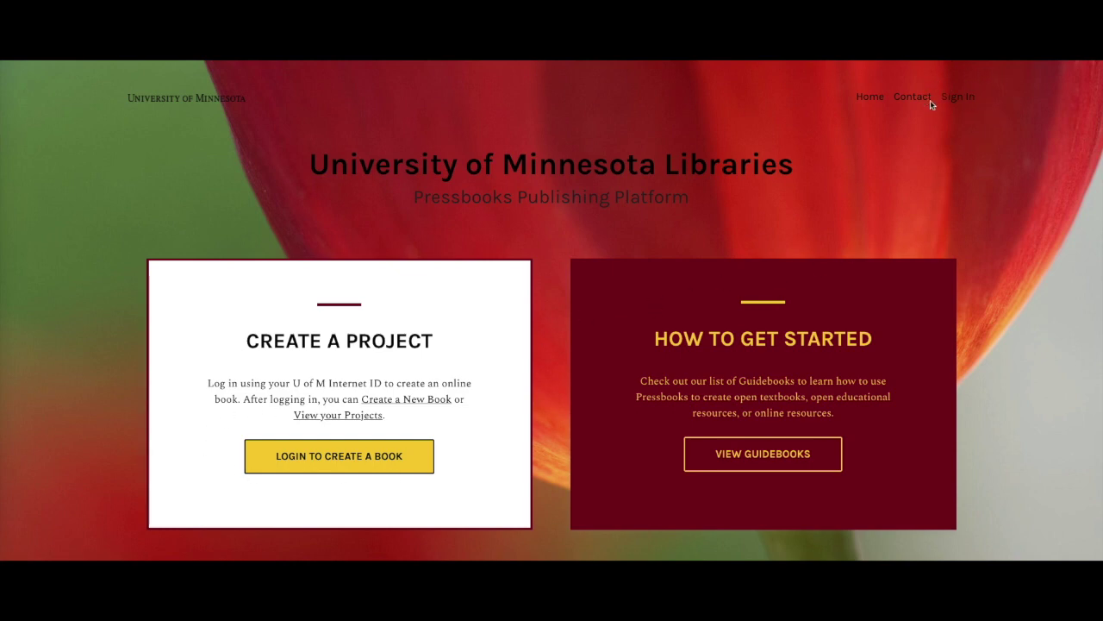
Open the Pressbooks Guidelines for the University of Minnesota from the guidebooks, look over its contents, and return to the platform home page
click(764, 458)
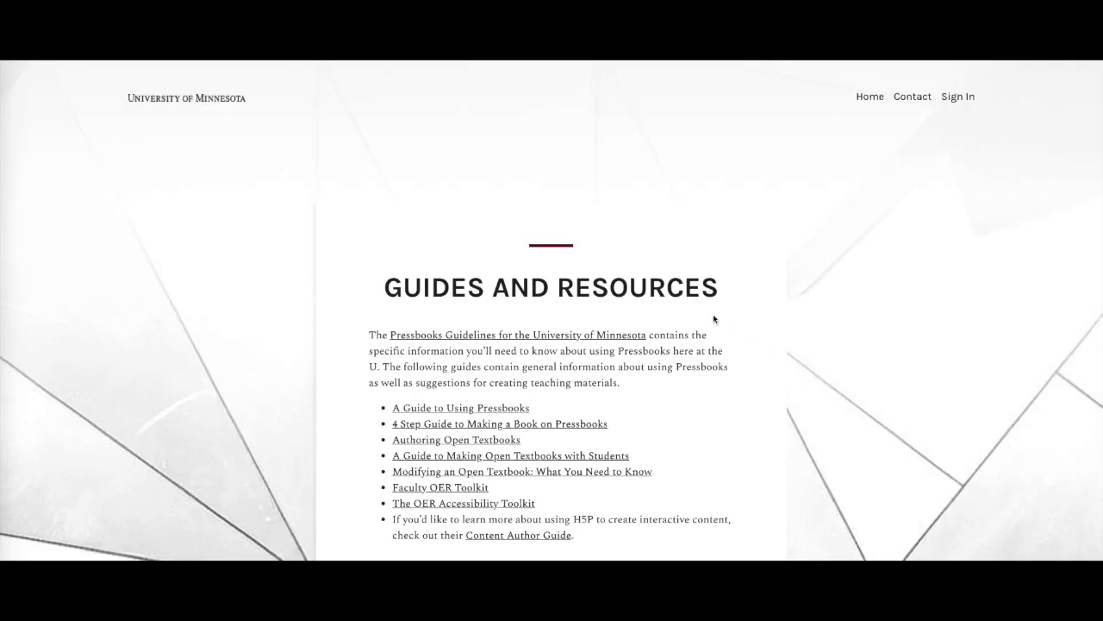
scroll(713, 344, down, 1)
click(462, 329)
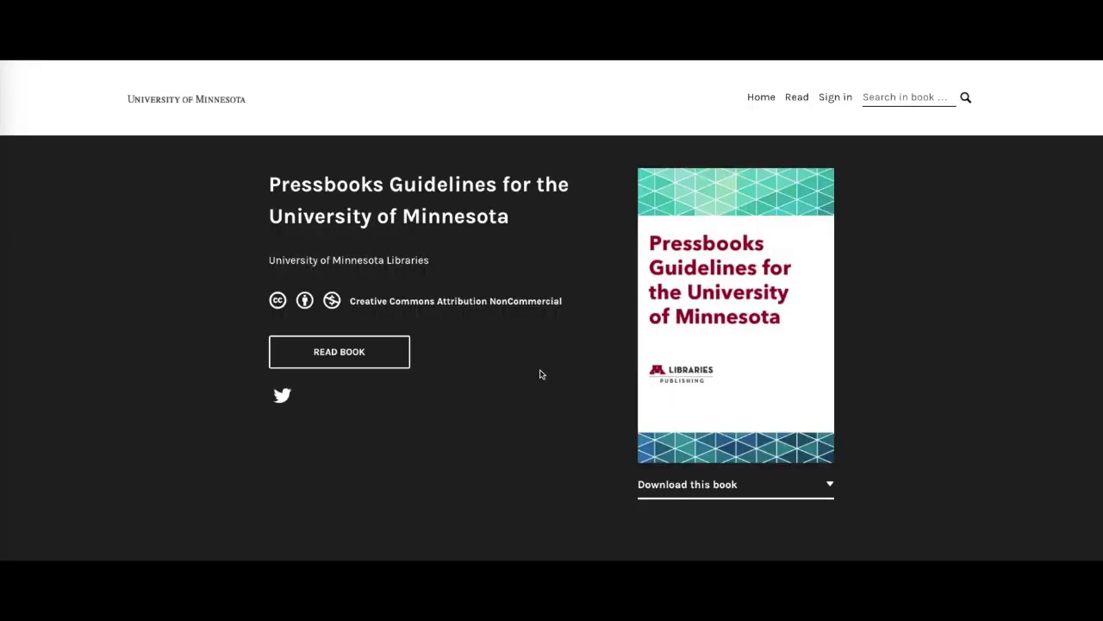
scroll(540, 376, down, 1)
scroll(534, 381, down, 4)
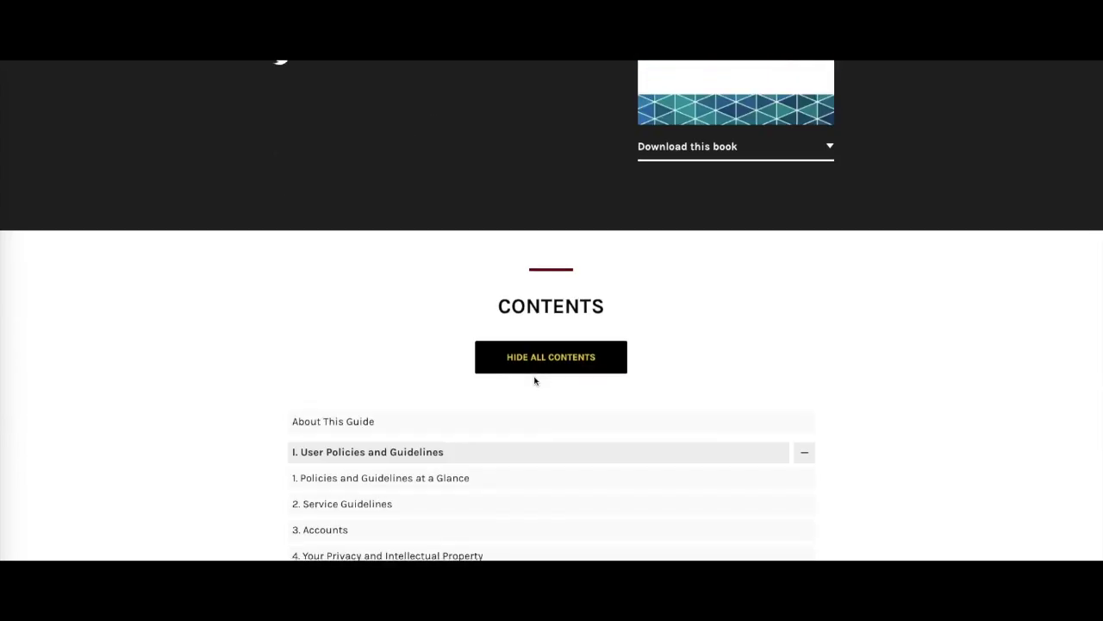
scroll(535, 381, down, 1)
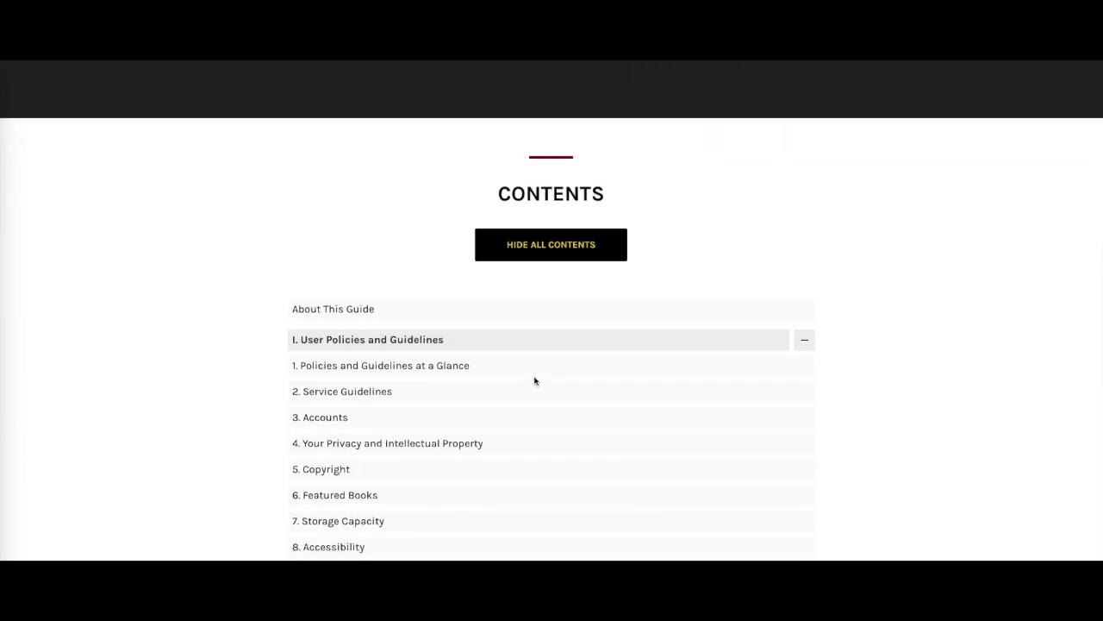
scroll(534, 381, up, 5)
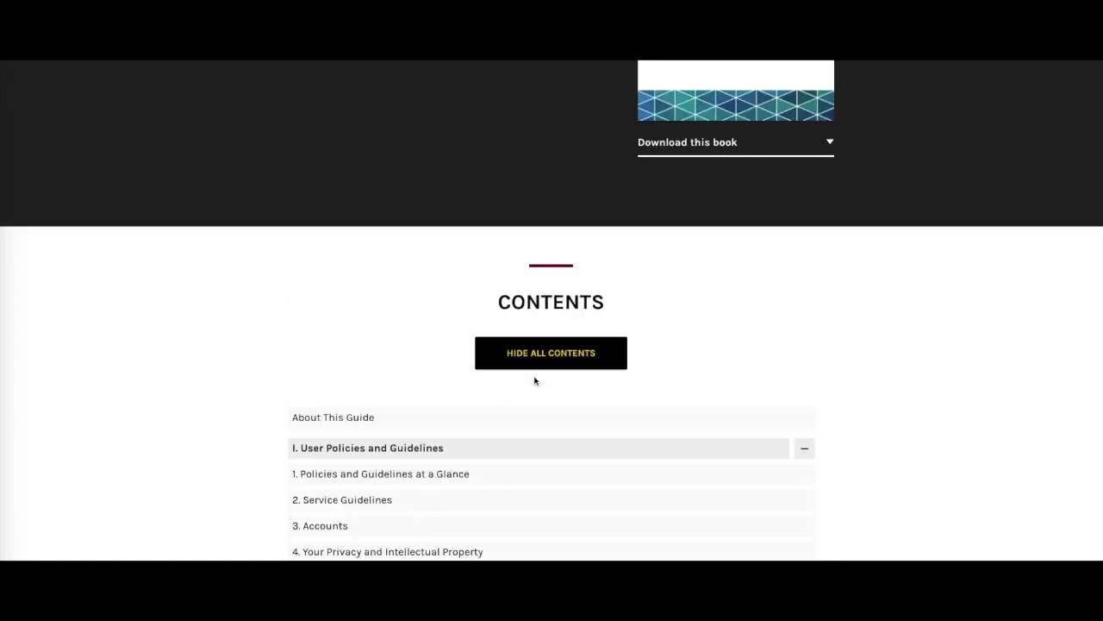
click(209, 104)
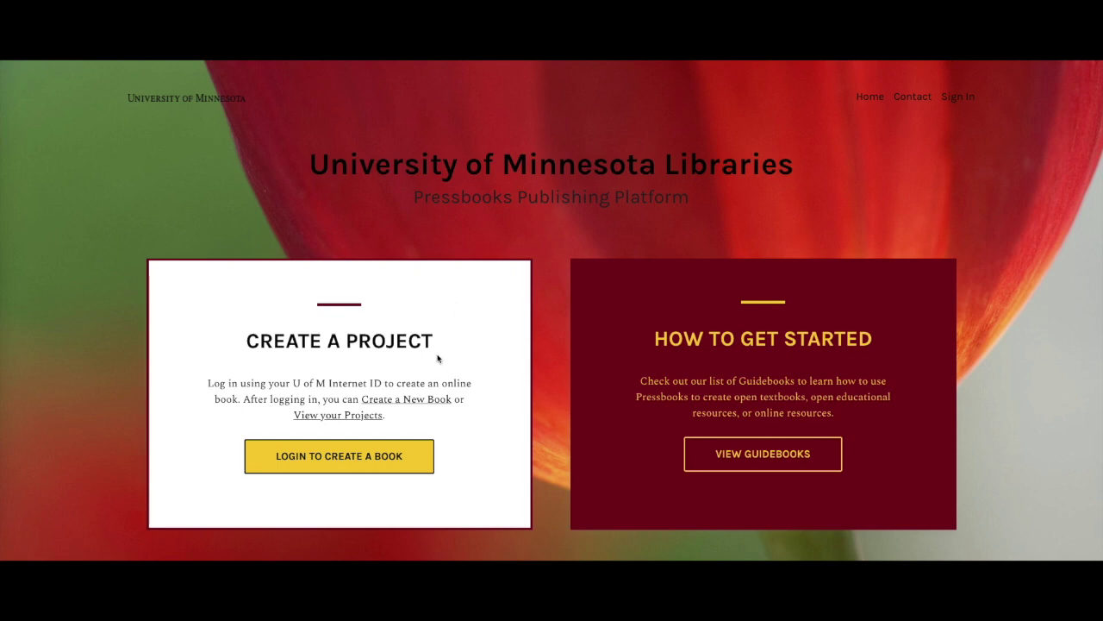
Log in to the publishing platform and open the form for creating a new book
click(364, 455)
click(423, 400)
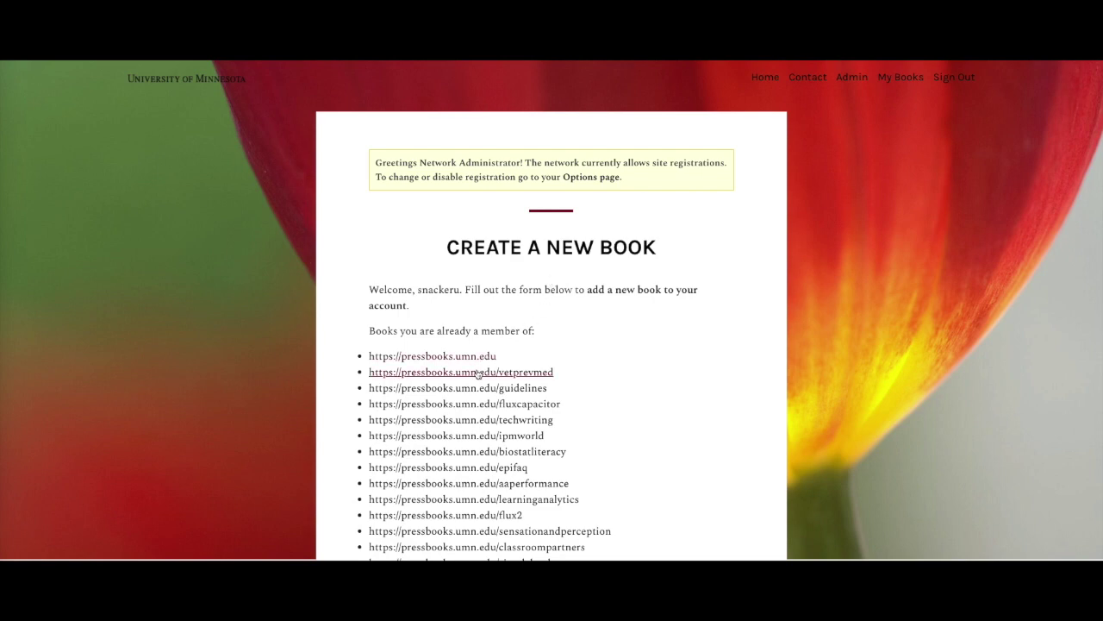
scroll(485, 441, down, 1)
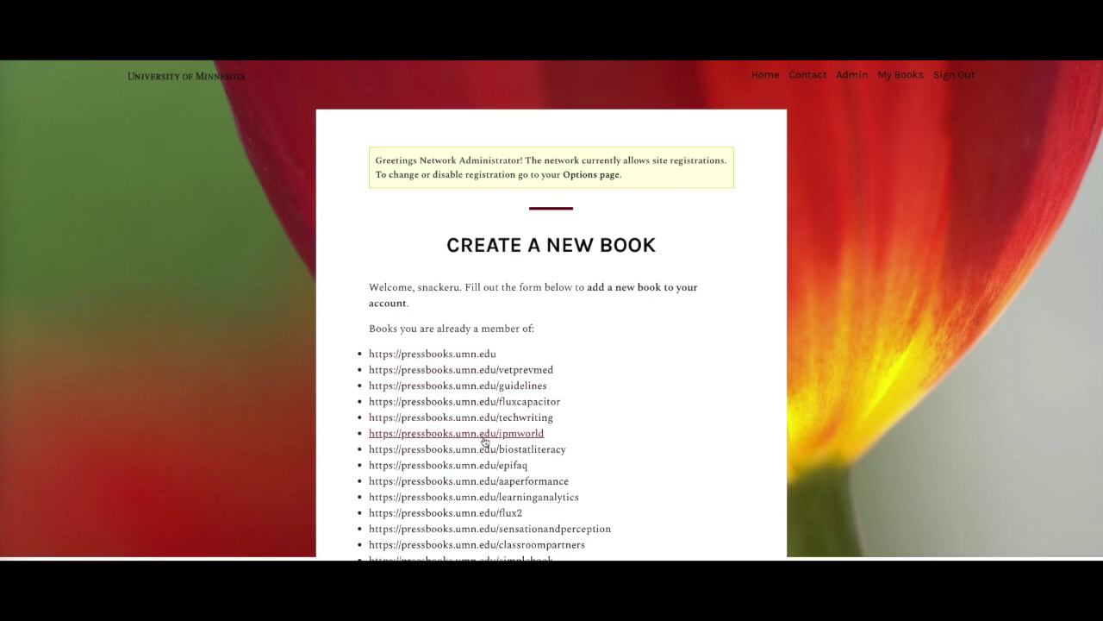
scroll(485, 441, down, 1)
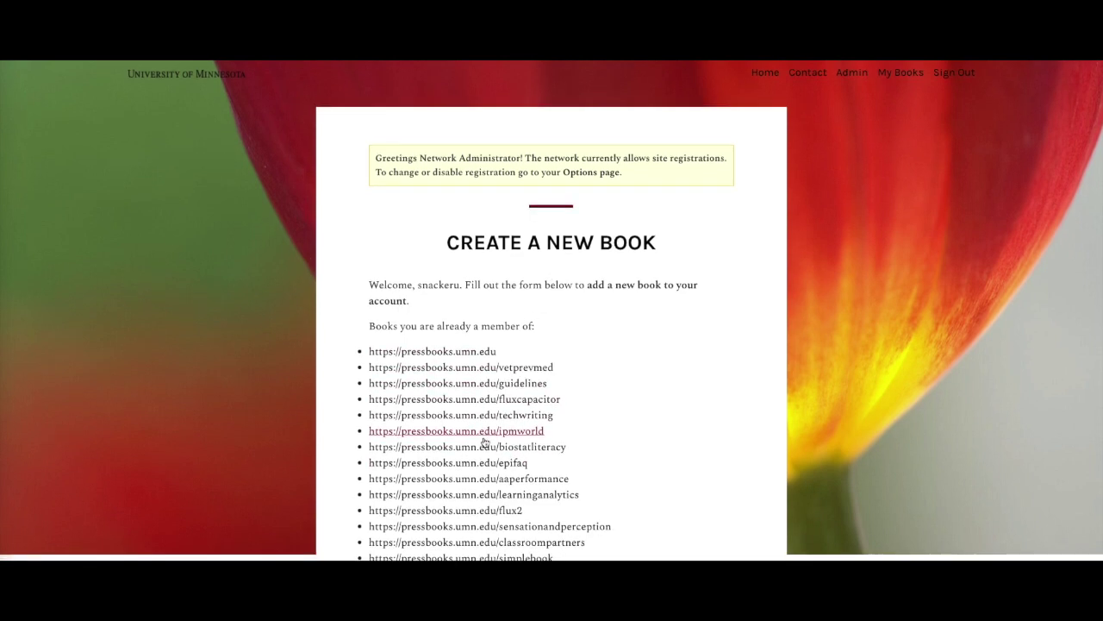
scroll(485, 441, down, 3)
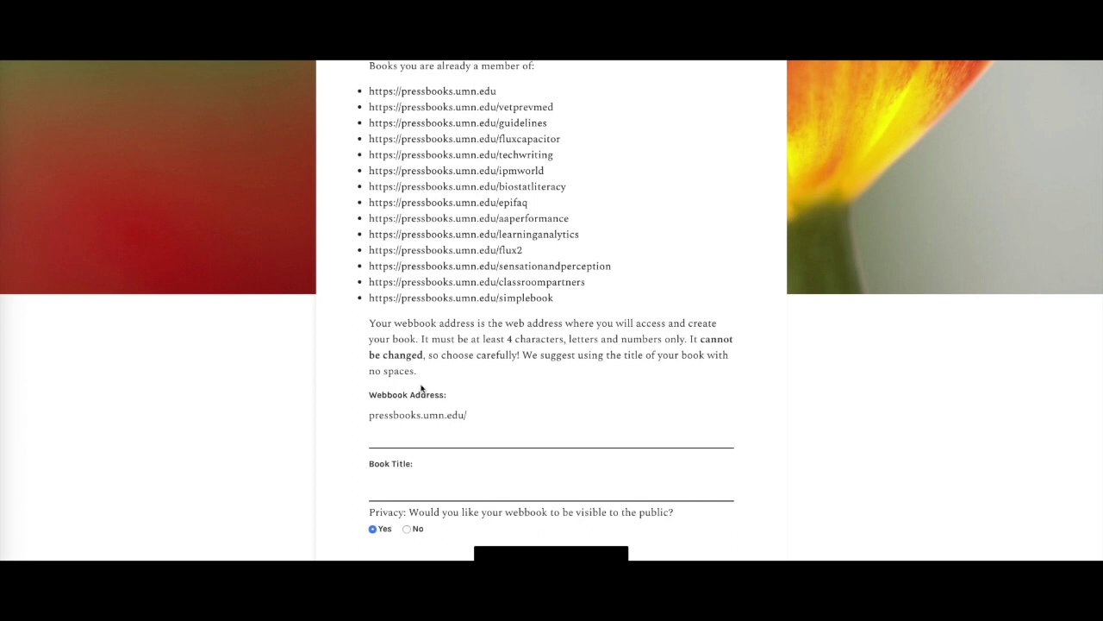
Set the webbook address to the author's first name followed directly by "newbook"
drag(699, 339, 425, 356)
click(481, 408)
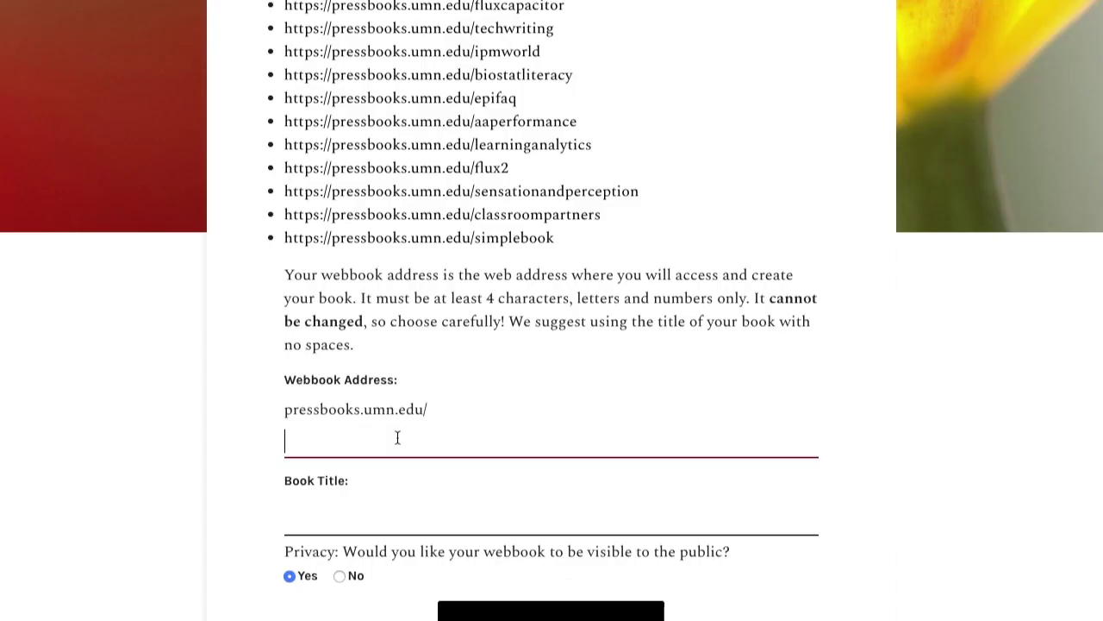
text(shane)
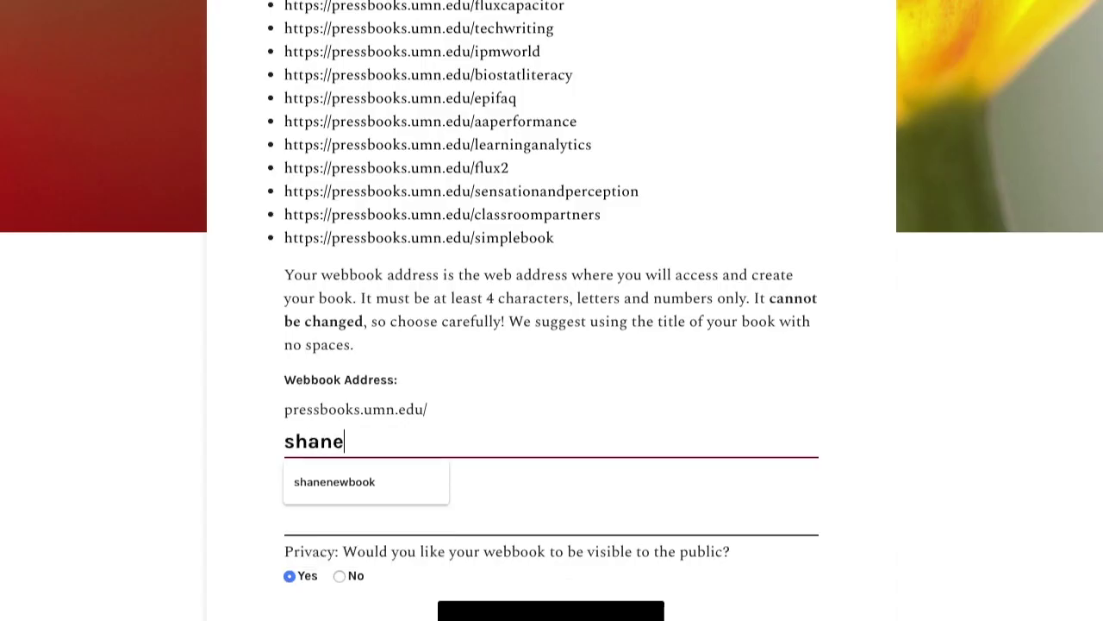
text(newbook)
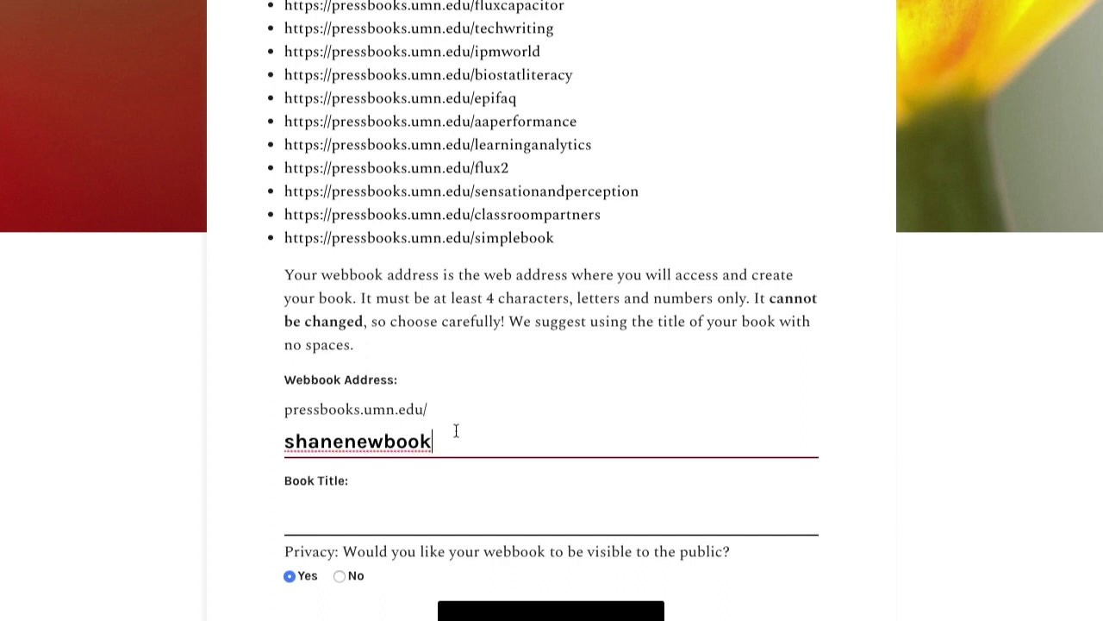
Title the book with the author's first name in possessive form plus "new book" and create it with public visibility
click(375, 515)
text(Shane')
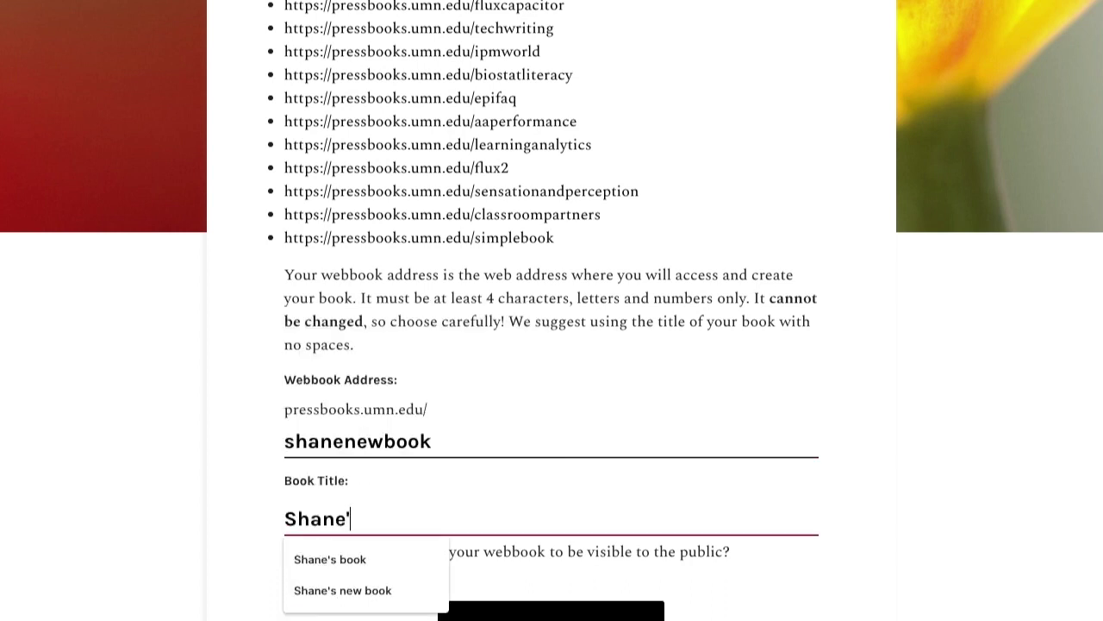
text(s new book)
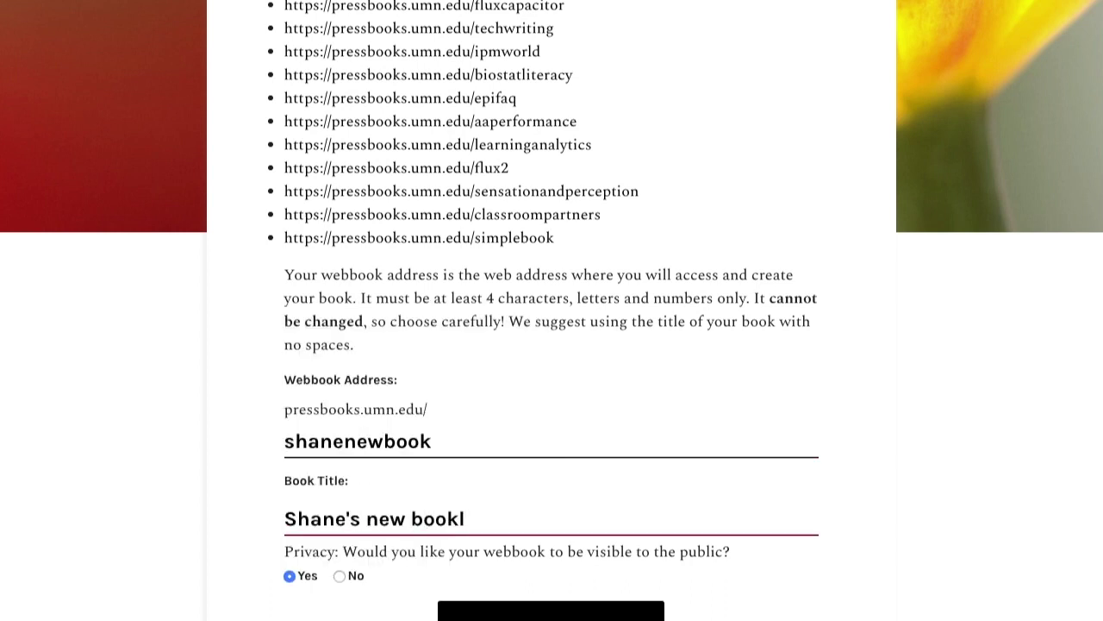
scroll(491, 504, down, 1)
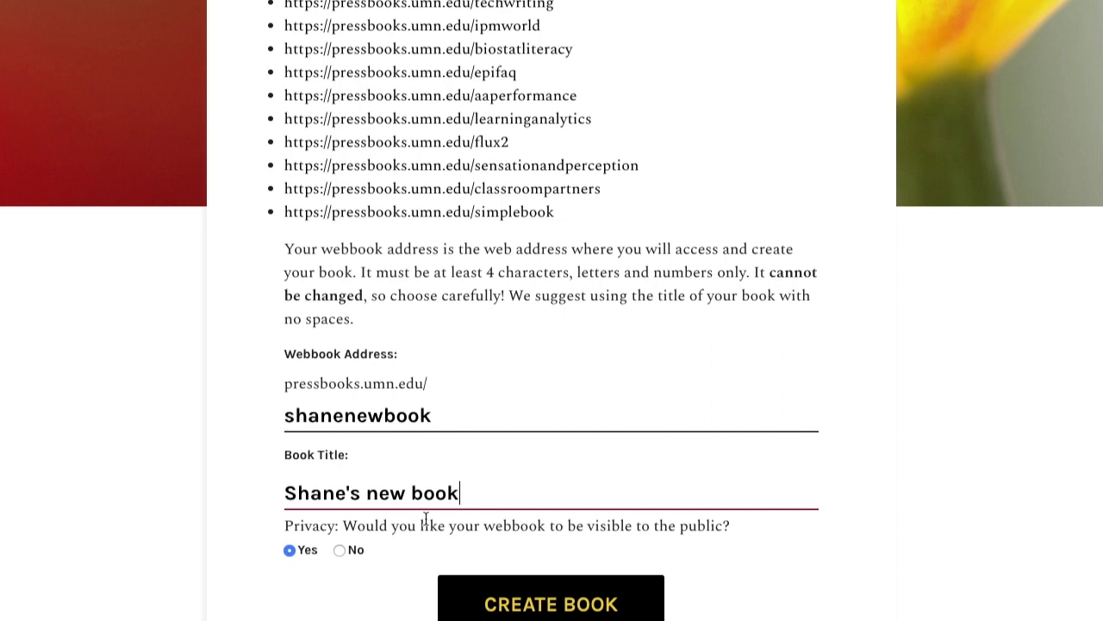
scroll(428, 516, down, 1)
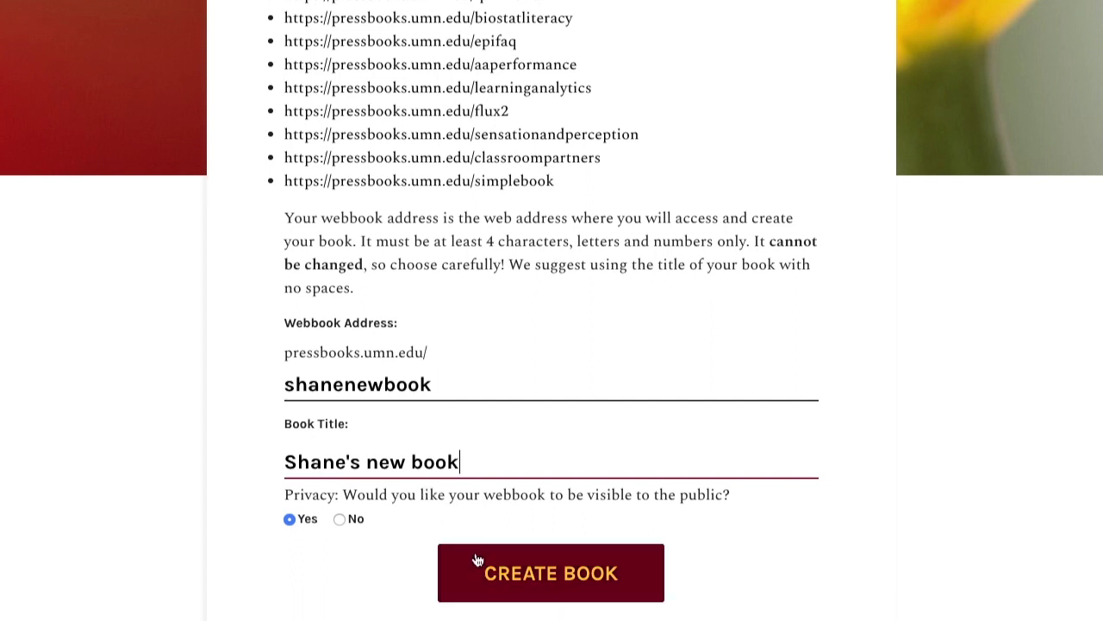
click(558, 580)
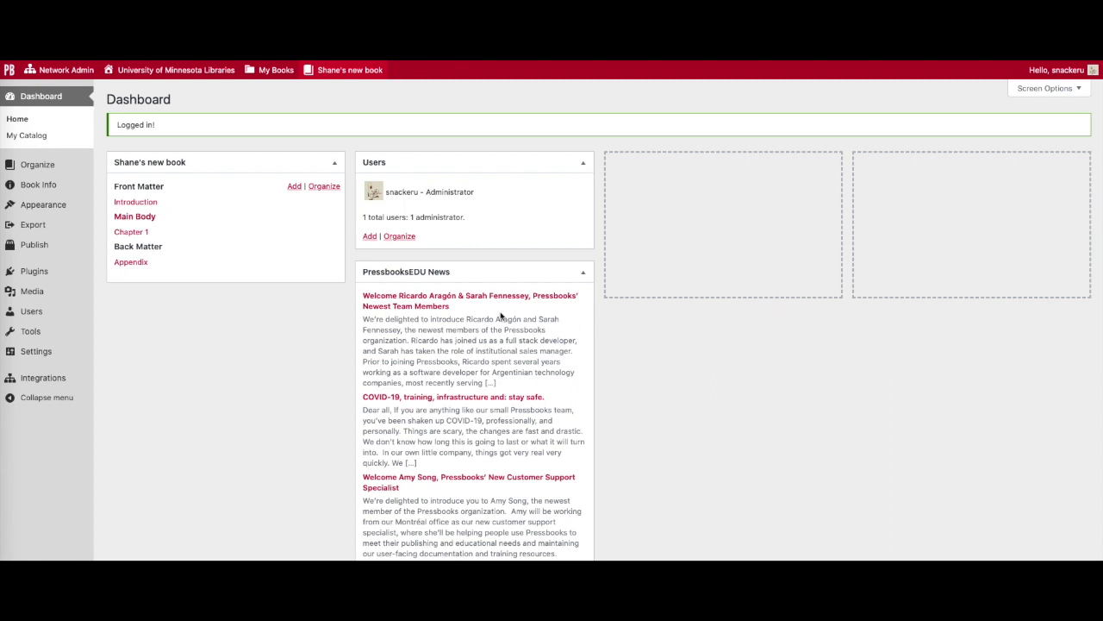
Open the Organize page of the new book from its dashboard
mouse_move(332, 77)
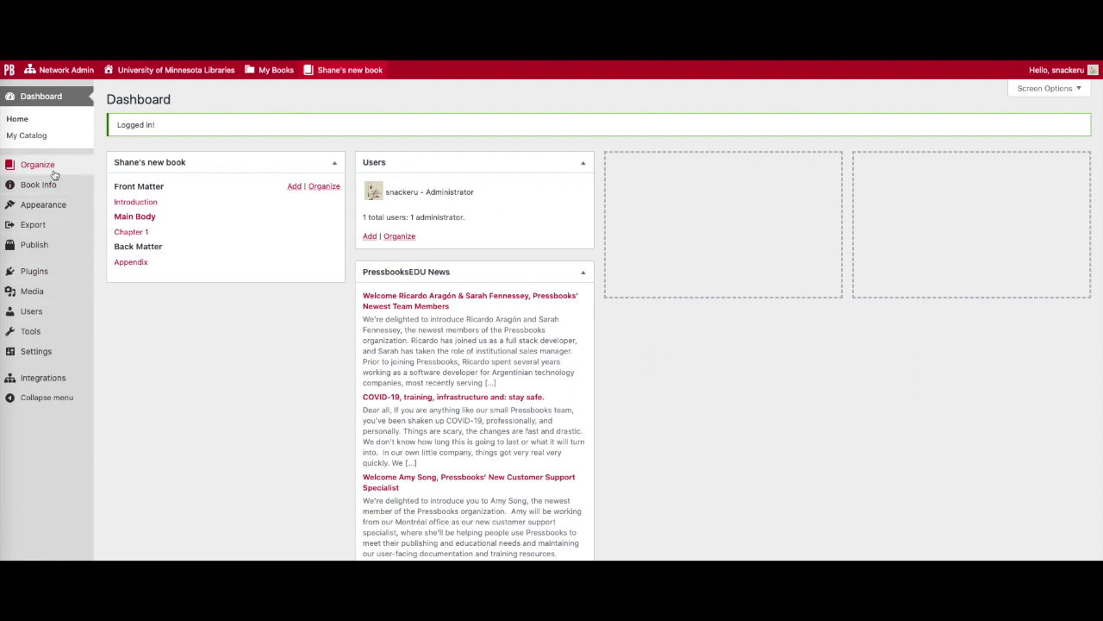
mouse_move(42, 166)
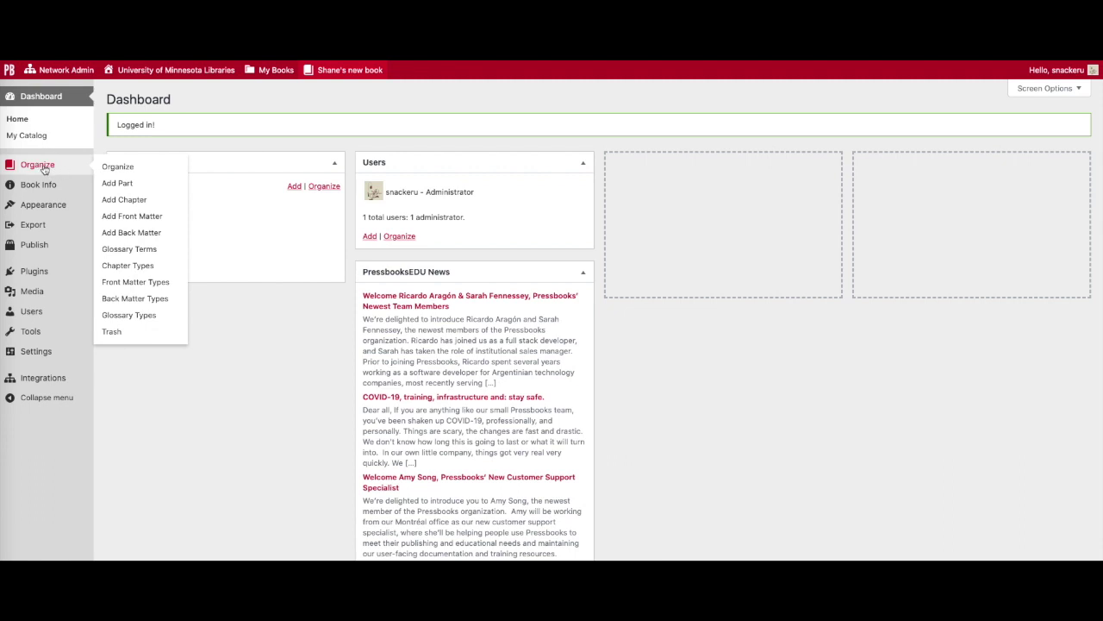
click(45, 169)
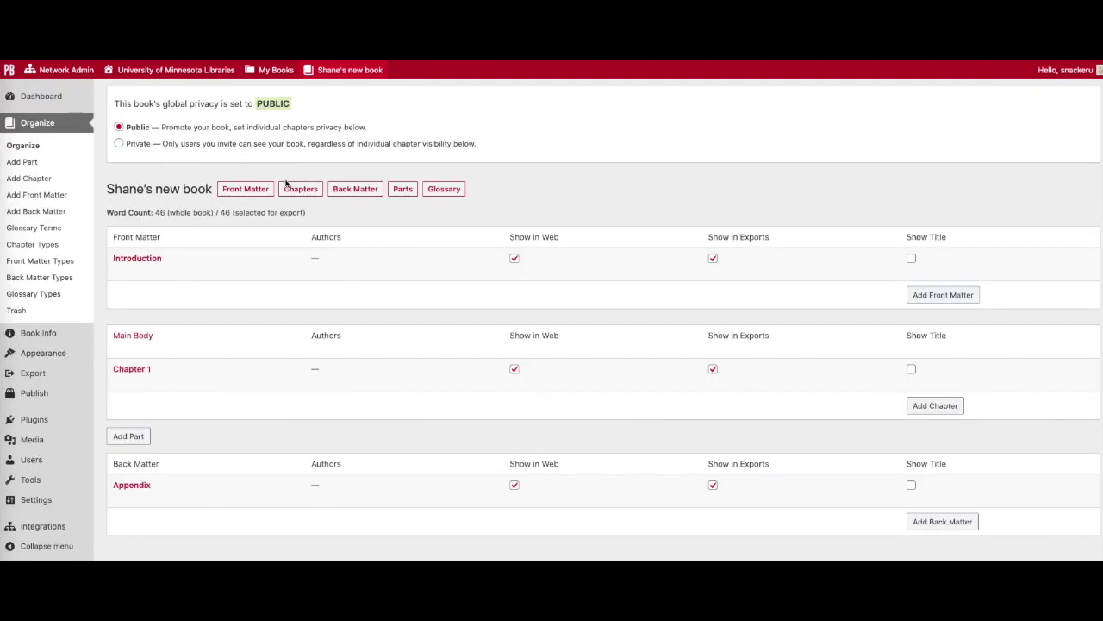
Add a chapter titled "New chapter" to the Main Body with the text "Here is my new chapter."
mouse_move(415, 268)
mouse_move(237, 271)
mouse_move(217, 478)
click(925, 406)
text(New chapter)
key(Tab)
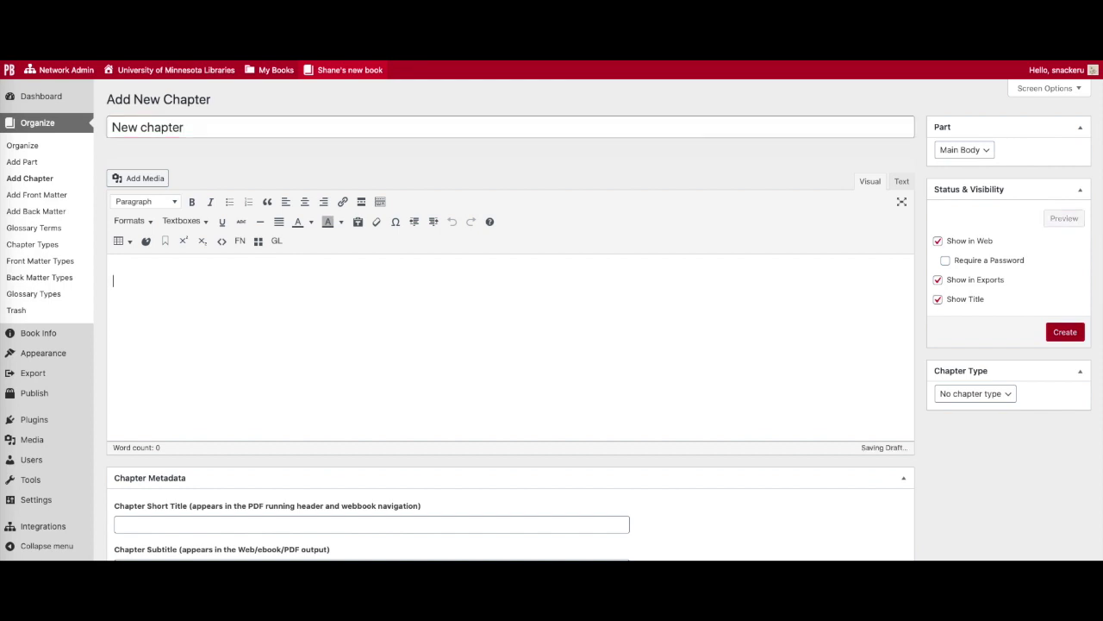
text(Here)
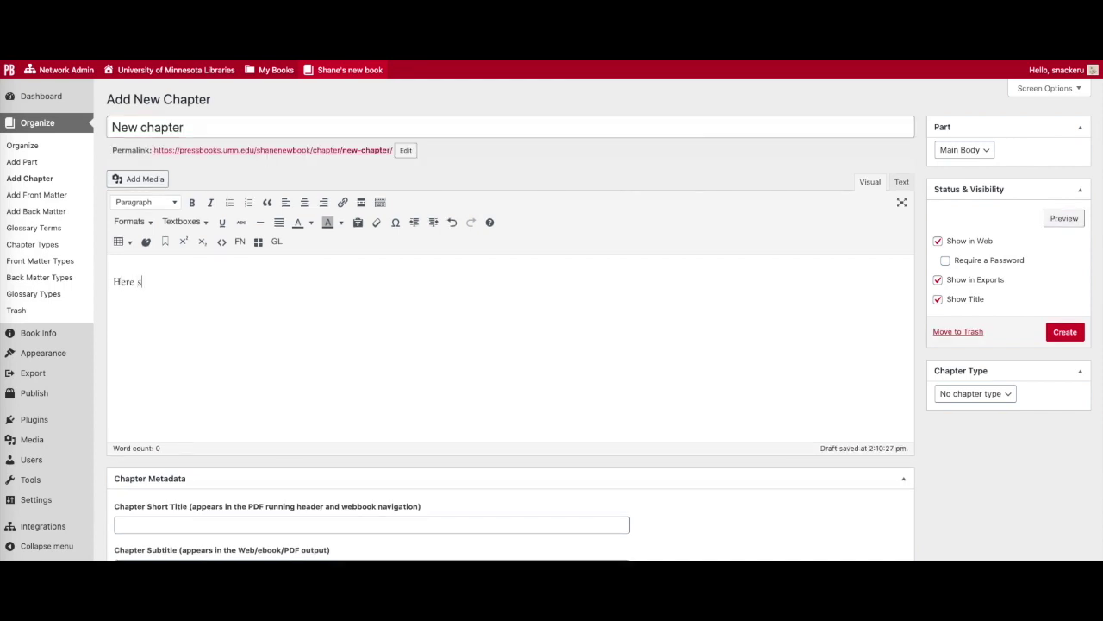
text( is my new chapter.)
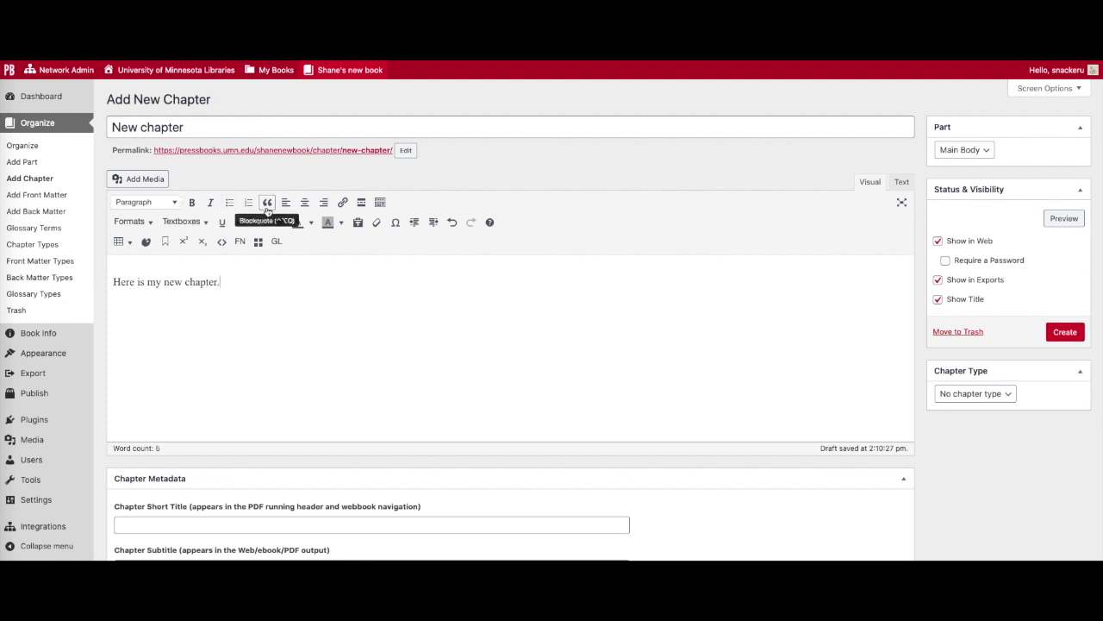
Make the word "chapter" in the body text bold and enclose the whole sentence in a Standard textbox
double_click(205, 281)
click(191, 202)
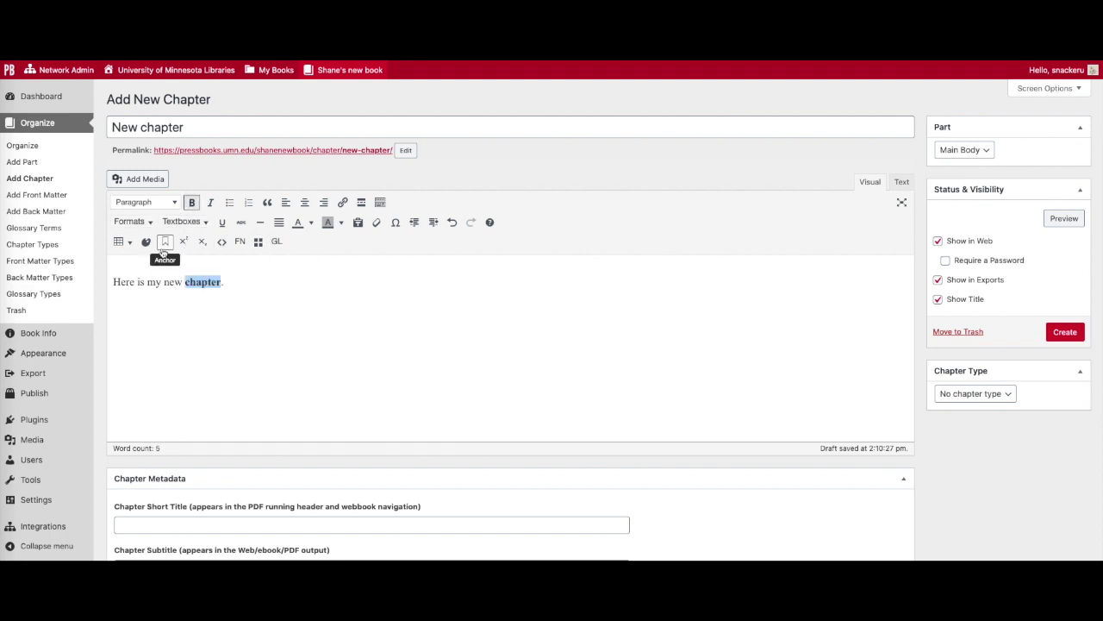
drag(115, 282, 226, 282)
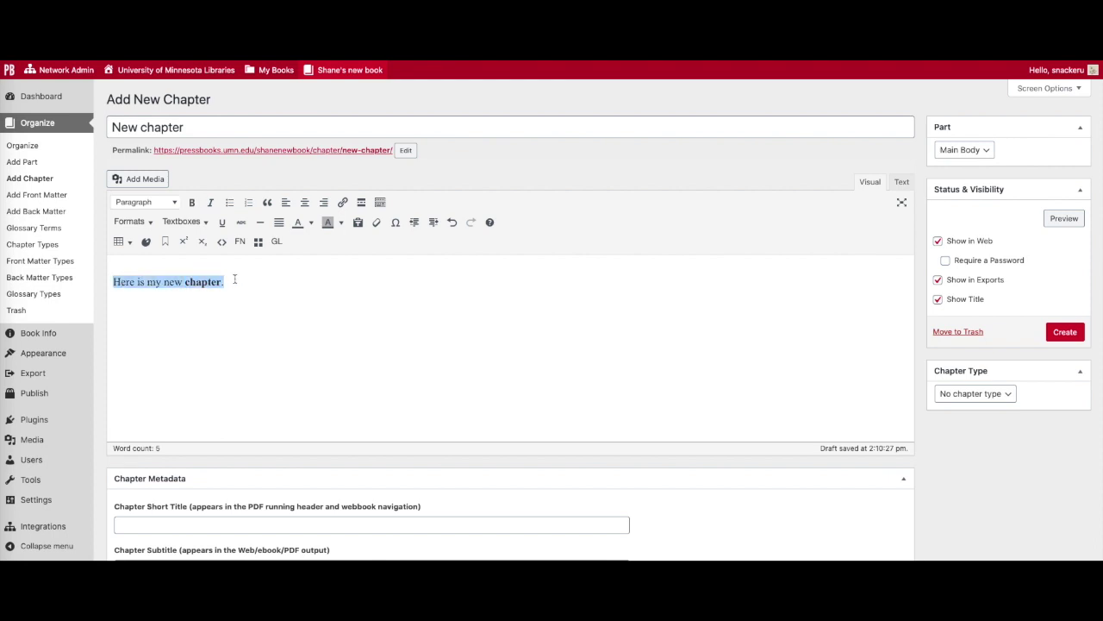
click(204, 222)
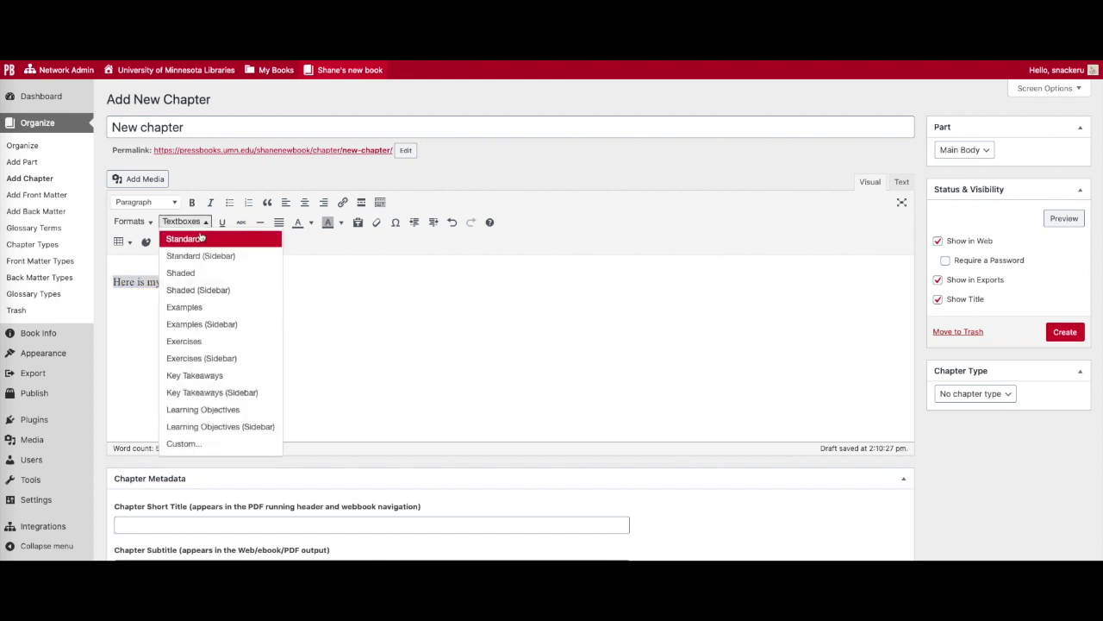
click(200, 237)
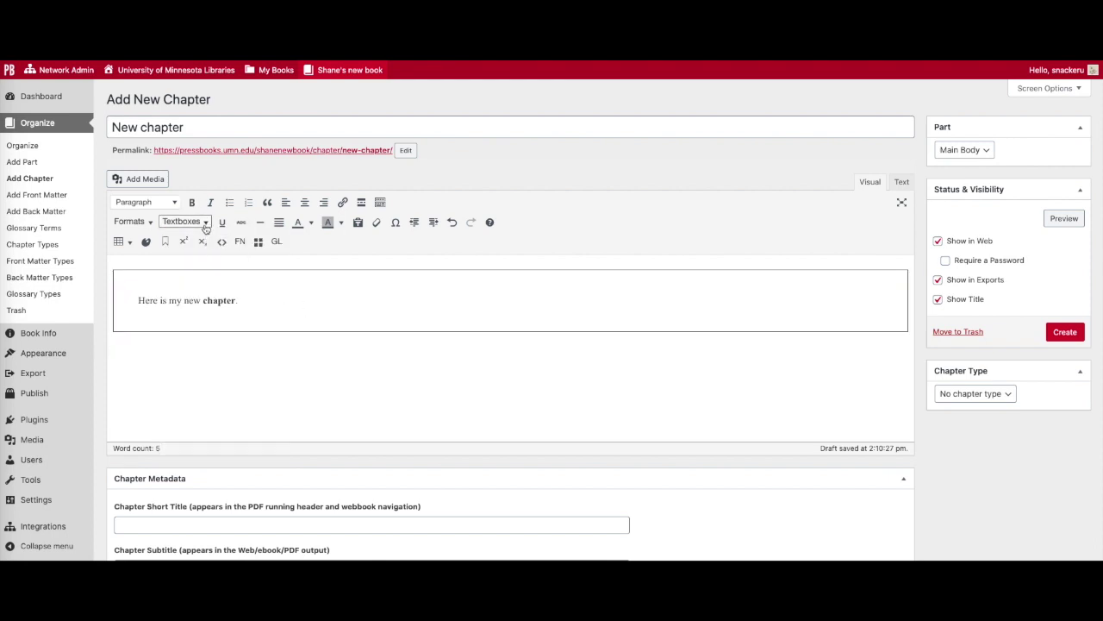
Create the chapter in the book and view its web page
click(1066, 334)
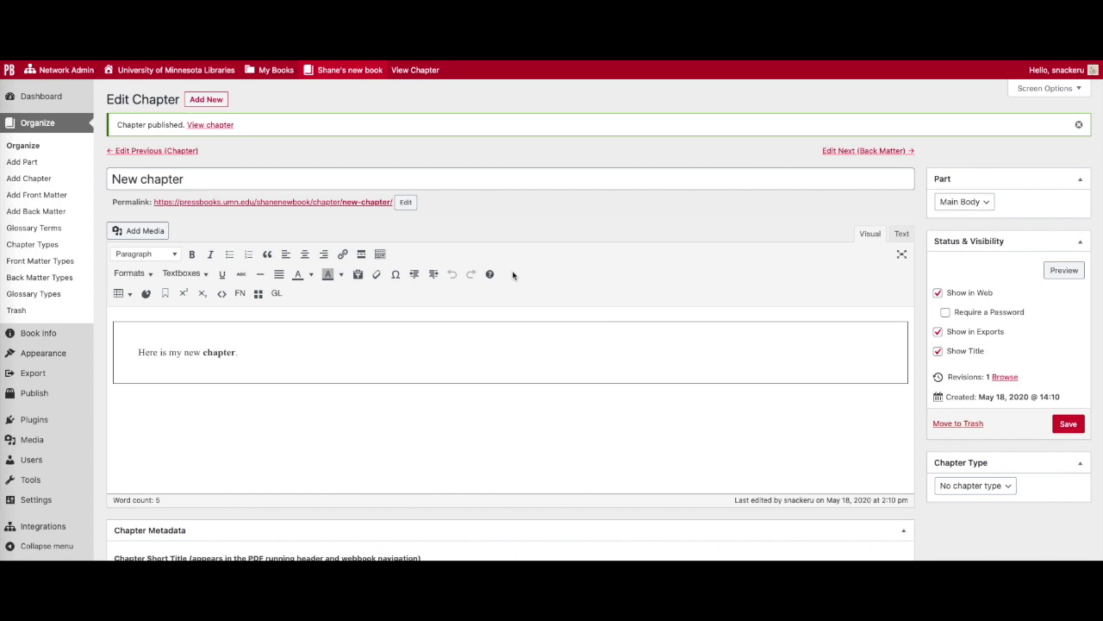
click(222, 131)
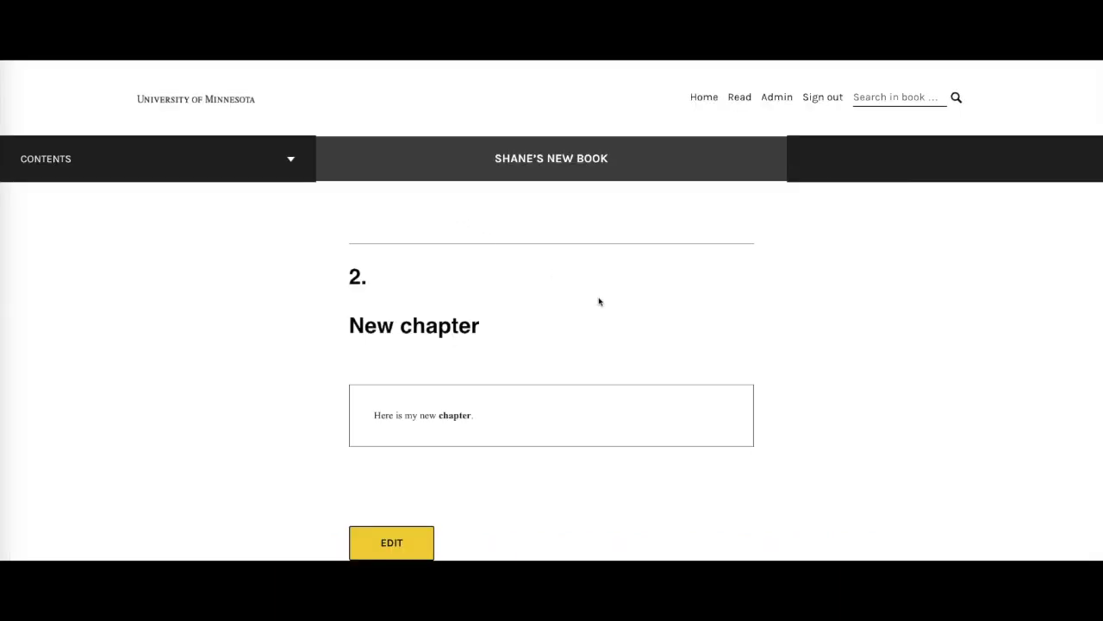
scroll(599, 301, down, 1)
scroll(599, 301, up, 1)
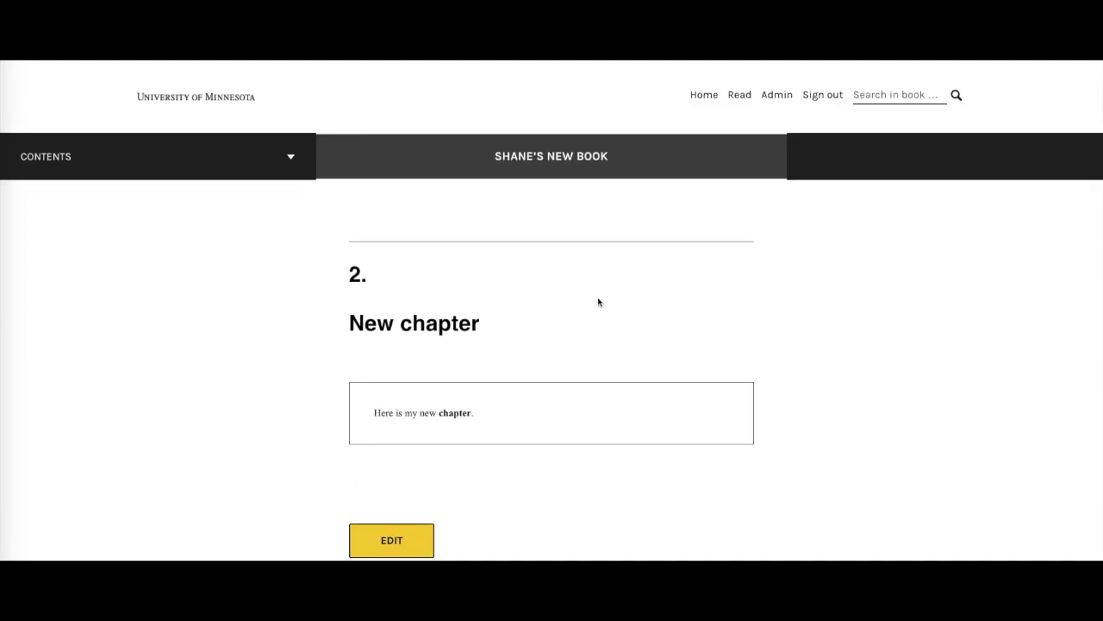
Open the book's home page, look over its cover and contents, and return to the publishing platform's home page
click(557, 163)
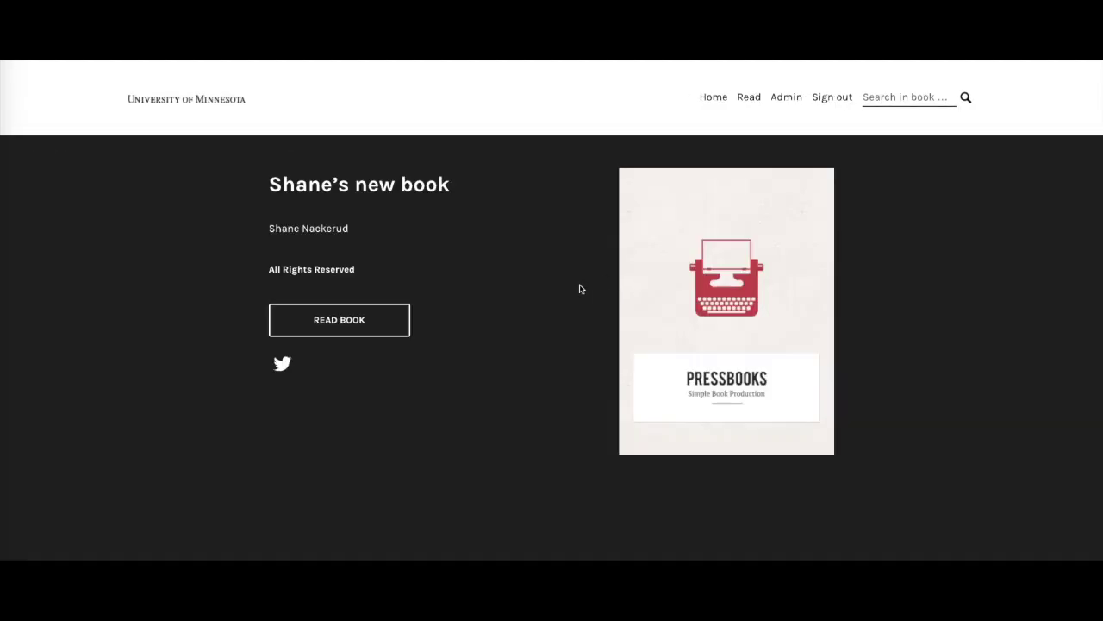
scroll(541, 299, down, 1)
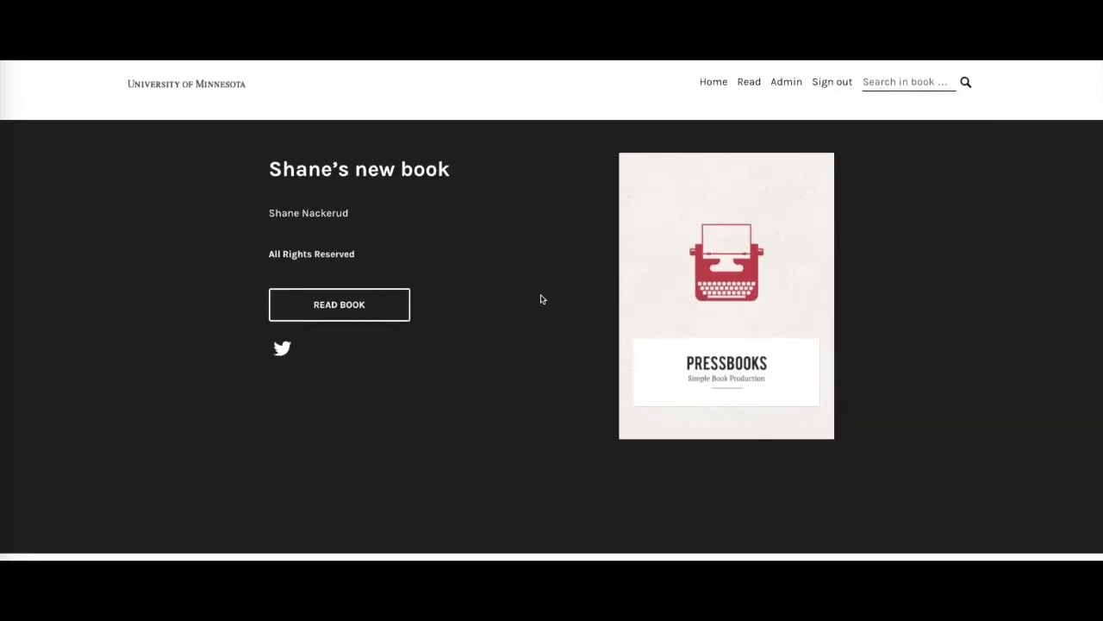
scroll(541, 299, up, 1)
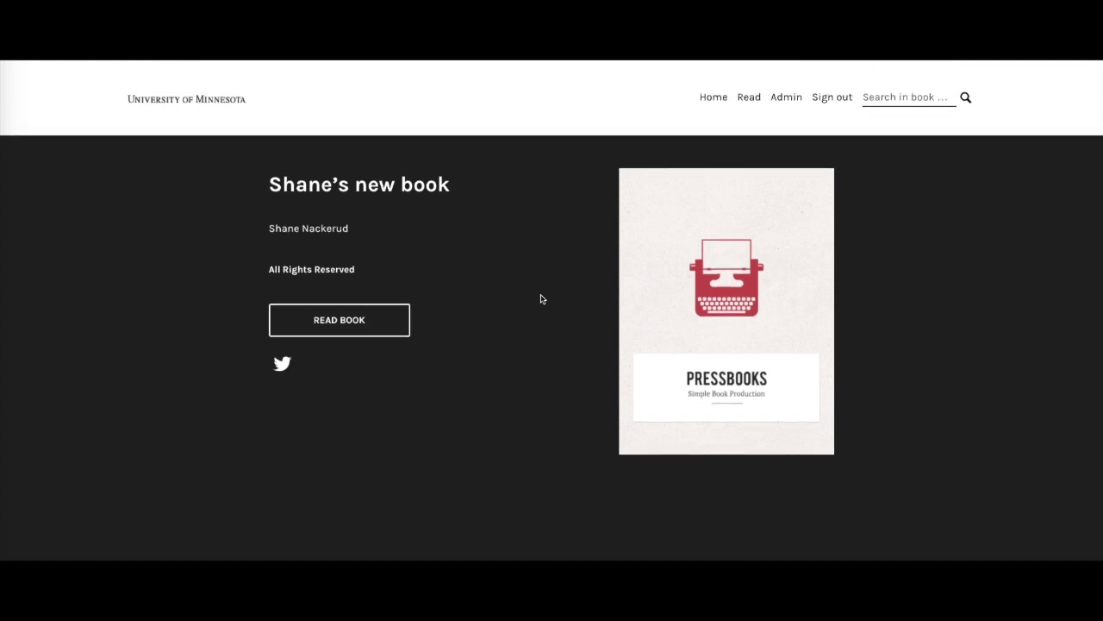
scroll(541, 299, down, 5)
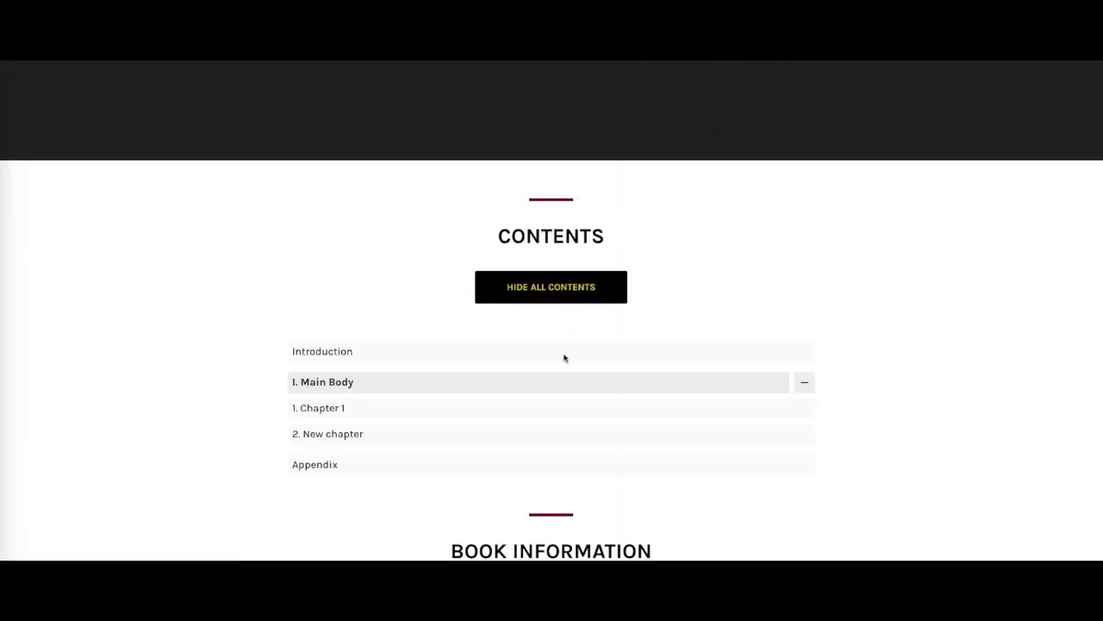
scroll(360, 442, up, 3)
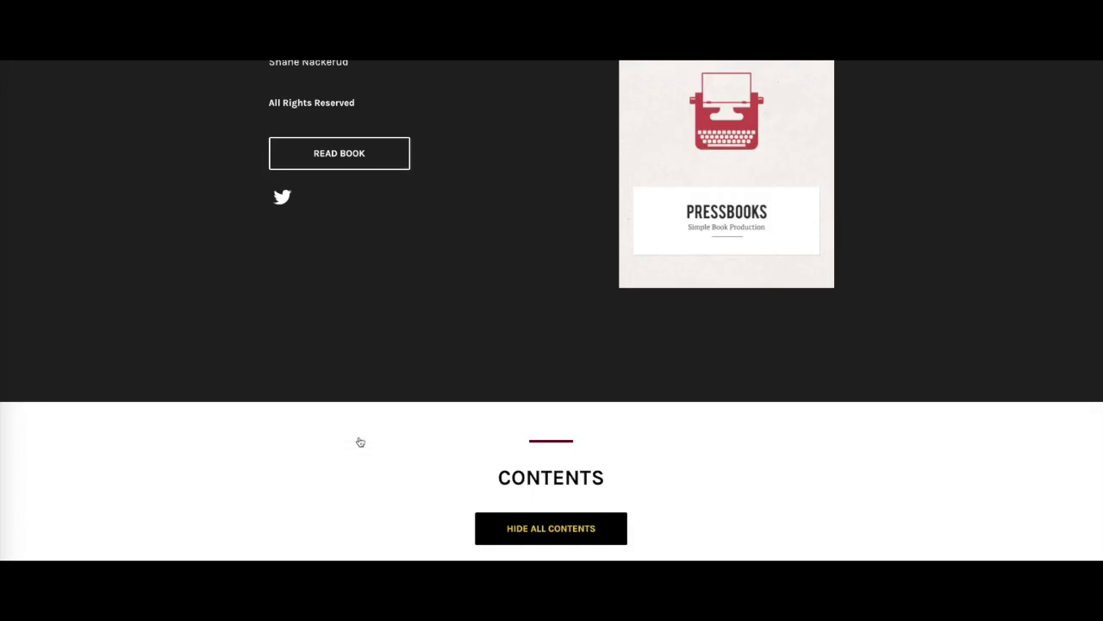
scroll(360, 442, up, 2)
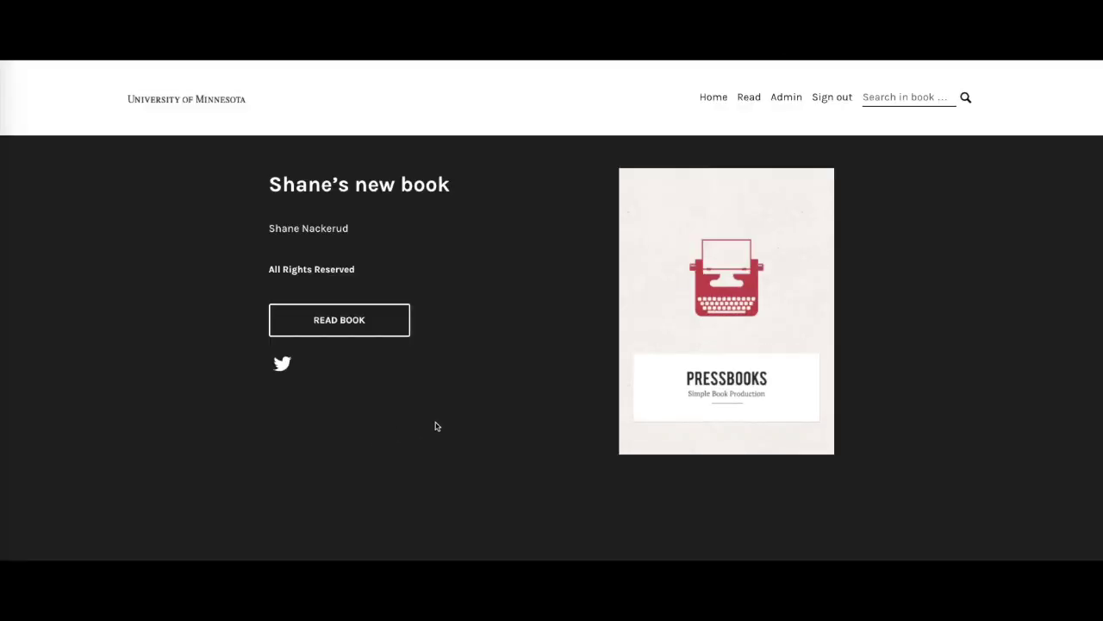
click(185, 102)
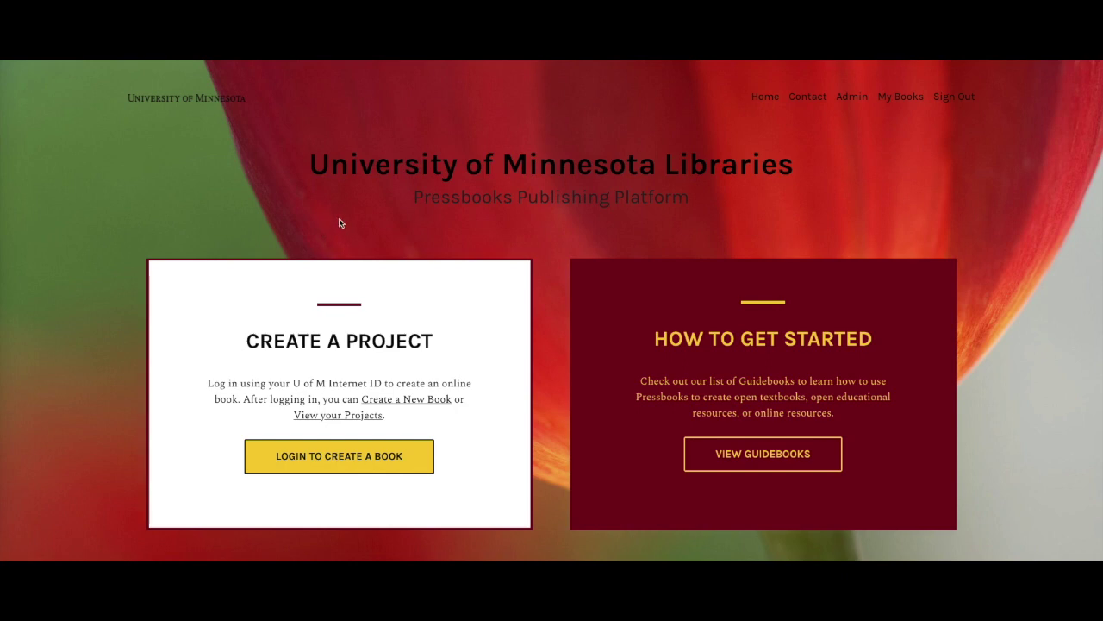